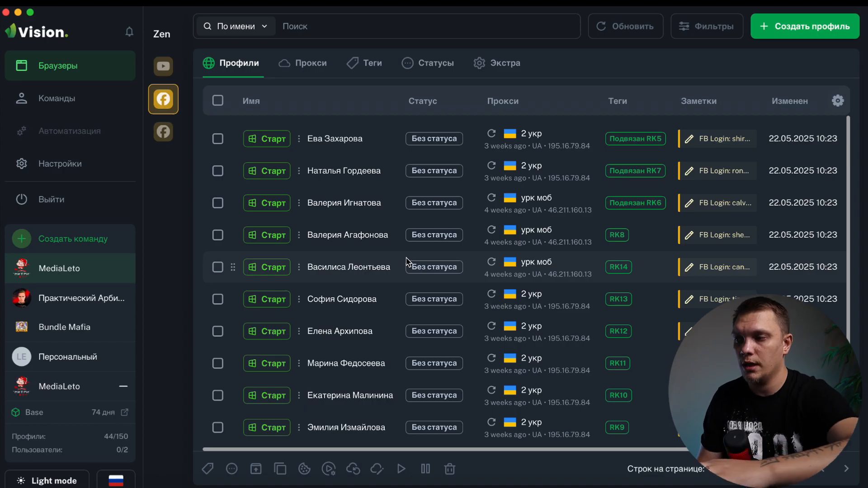
# - Switch to the Персональный workspace to view its browser profiles and collapse the team list
pyautogui.click(91, 354)
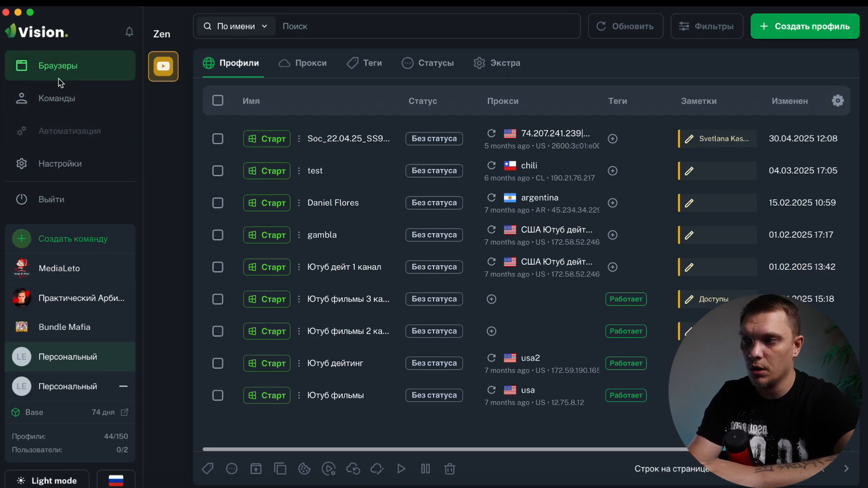
pyautogui.click(51, 388)
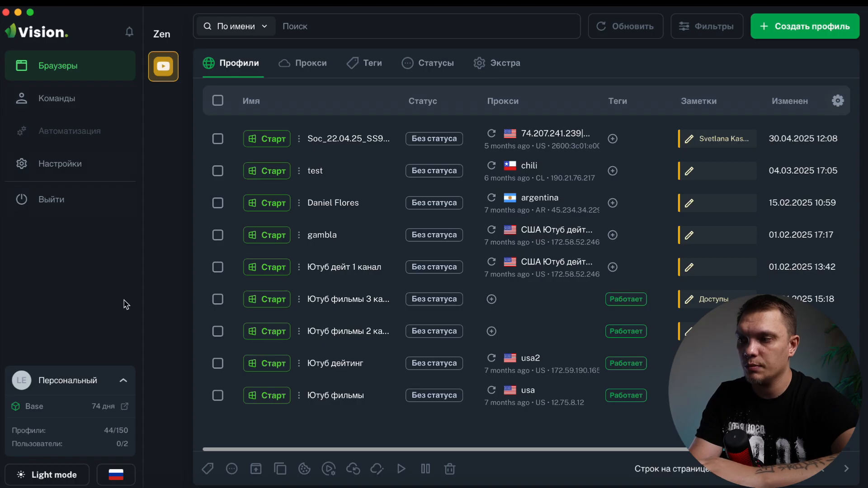
pyautogui.click(87, 99)
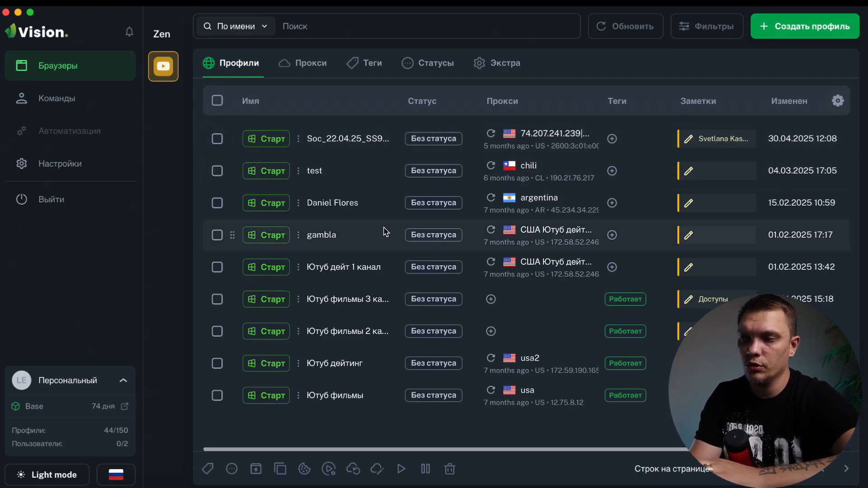
# - Switch to the MediaLeto team and look through the profiles in its YouTube folder
pyautogui.click(83, 382)
pyautogui.click(85, 271)
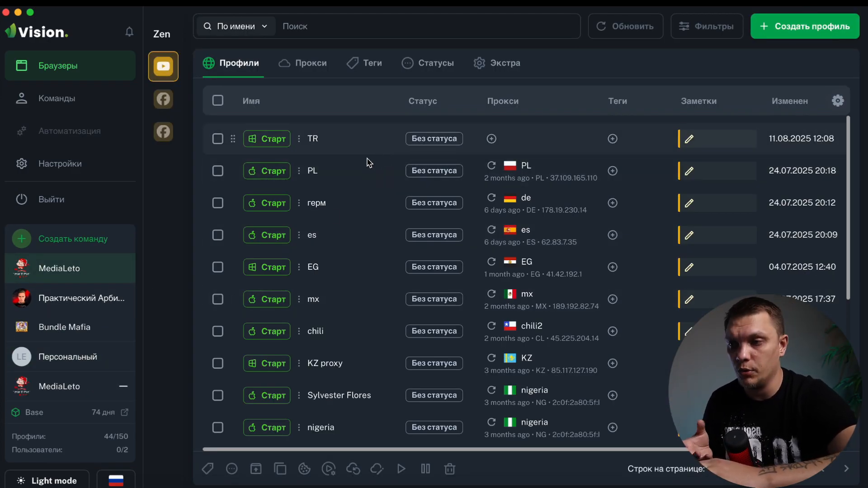
pyautogui.scroll(-2, 355, 253)
pyautogui.scroll(2, 355, 253)
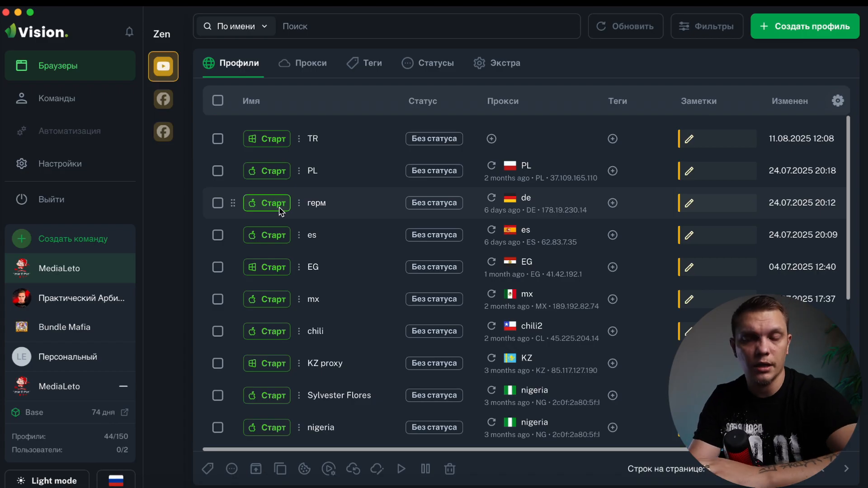
# - Open the team's first Facebook folder and look through its profiles with their proxies, tags and notes
pyautogui.click(163, 99)
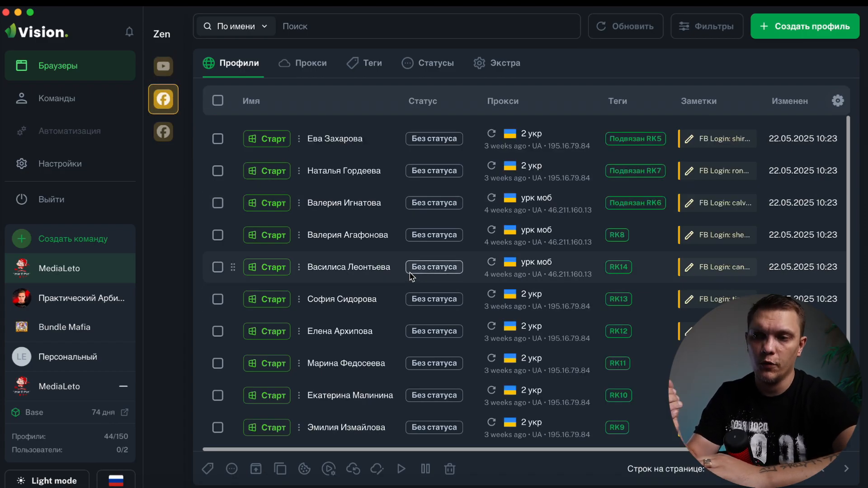
pyautogui.scroll(-3, 411, 277)
pyautogui.scroll(3, 411, 276)
pyautogui.scroll(-3, 411, 277)
pyautogui.scroll(-1, 411, 277)
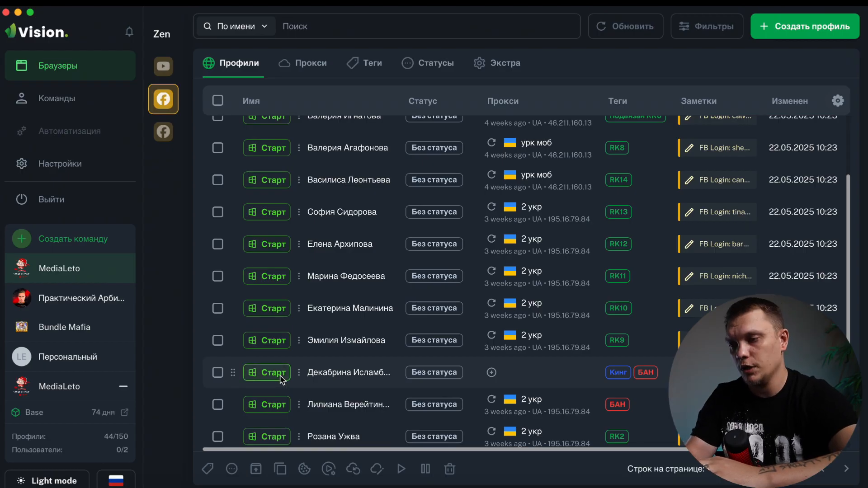
pyautogui.scroll(4, 321, 343)
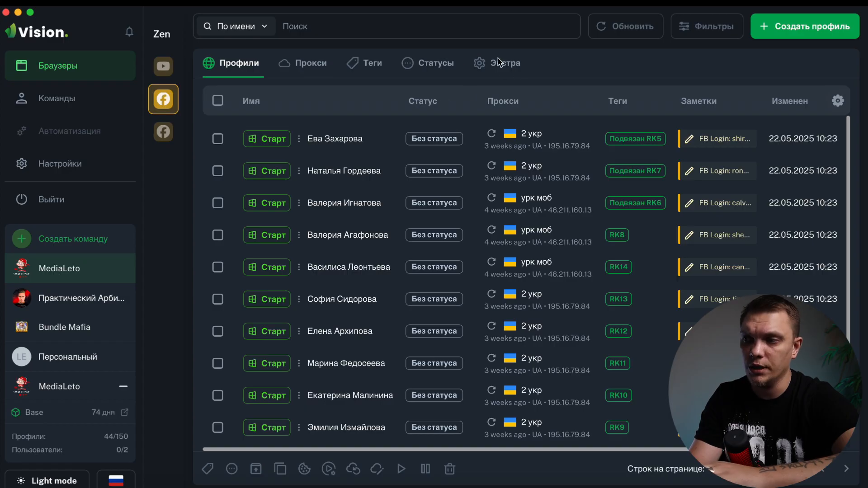
# - Review the proxy list of the Facebook folder
pyautogui.click(308, 66)
pyautogui.scroll(-5, 315, 236)
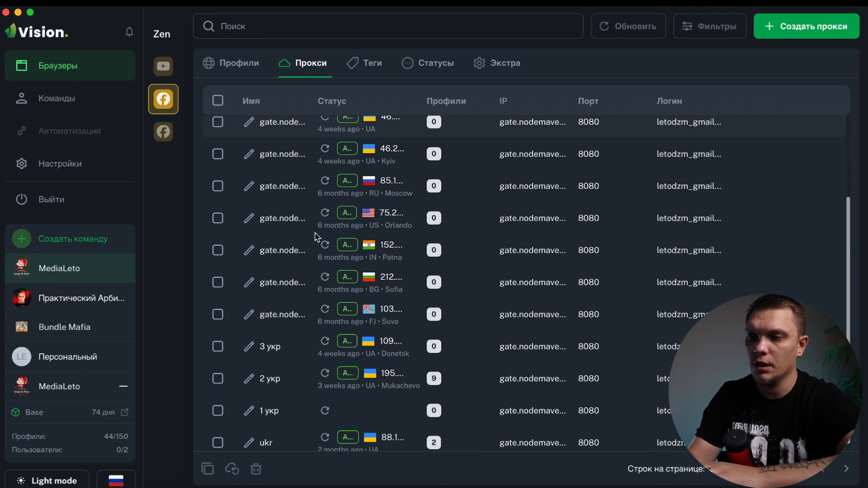
pyautogui.scroll(5, 315, 236)
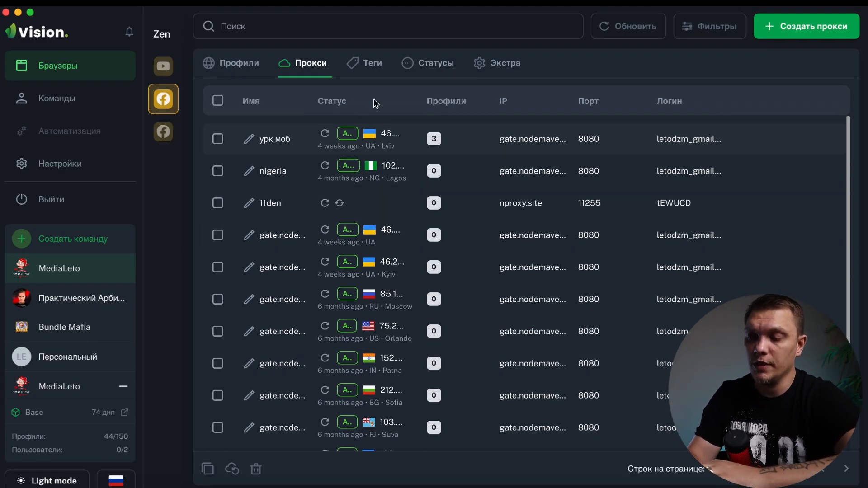
# - Review the tags defined in the Facebook folder
pyautogui.click(374, 68)
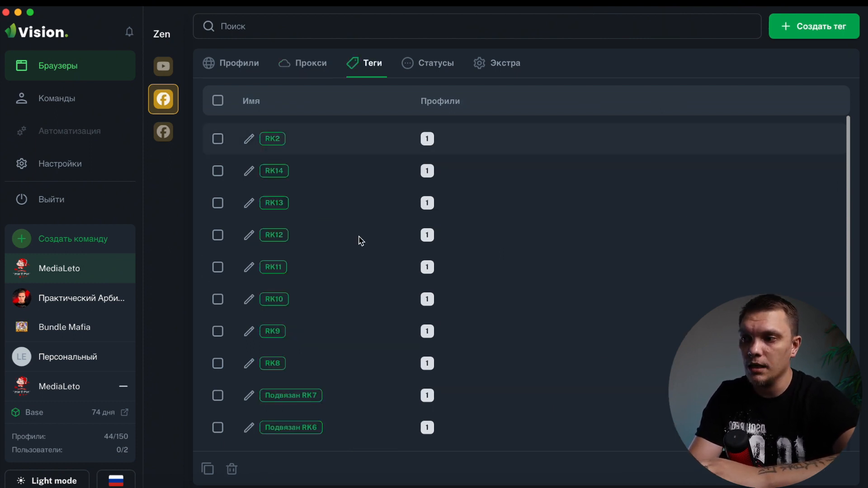
pyautogui.scroll(2, 352, 261)
pyautogui.scroll(-5, 355, 261)
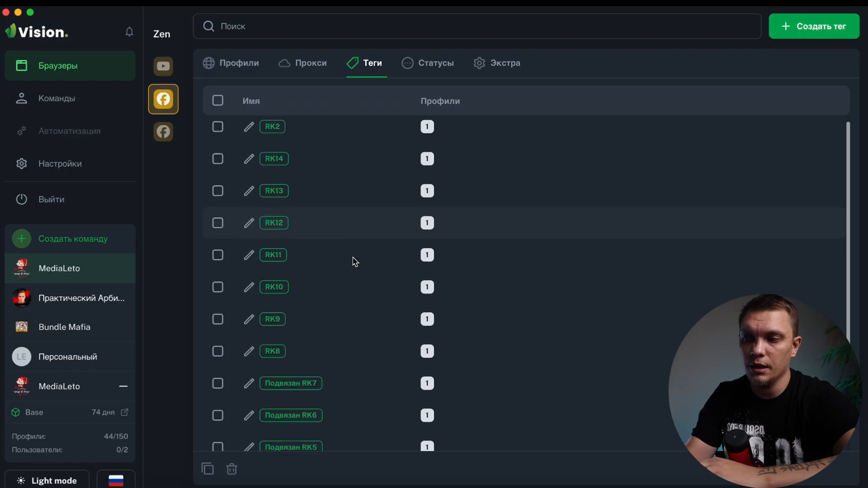
pyautogui.scroll(5, 325, 410)
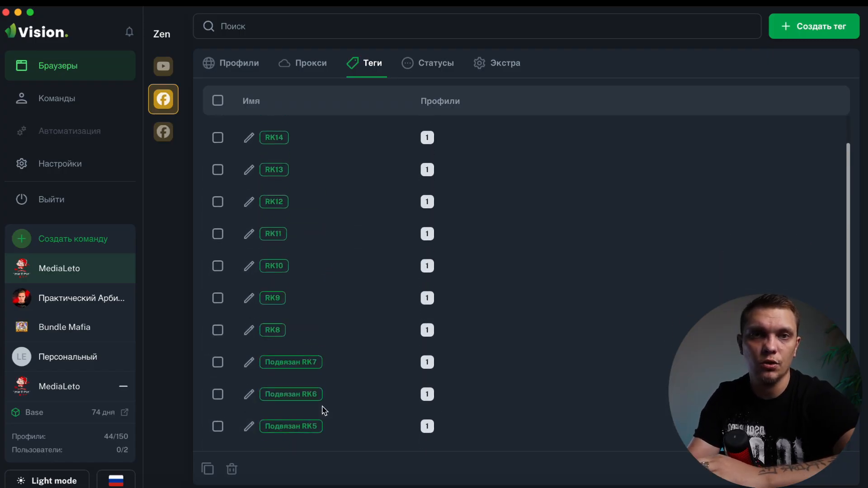
# - View the Facebook folder's statuses and its extra settings for extensions, bookmarks and home pages
pyautogui.click(439, 67)
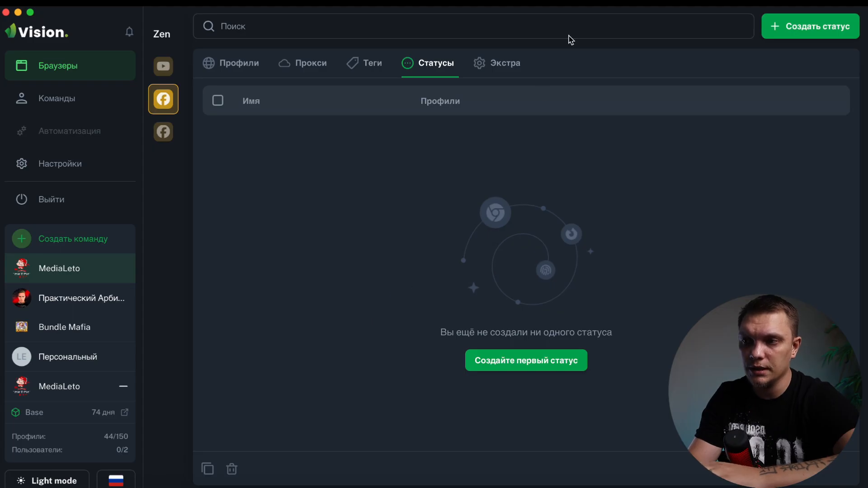
pyautogui.click(503, 67)
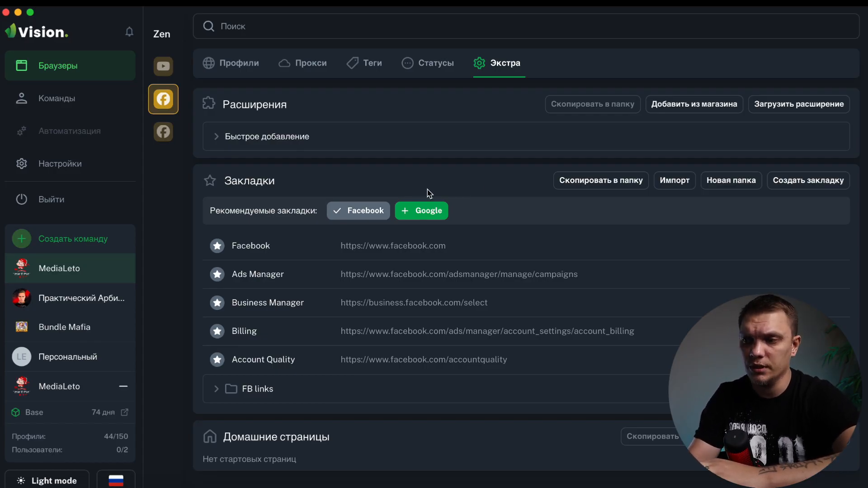
# - Start a new browser profile in the Facebook folder and name it Test
pyautogui.click(239, 63)
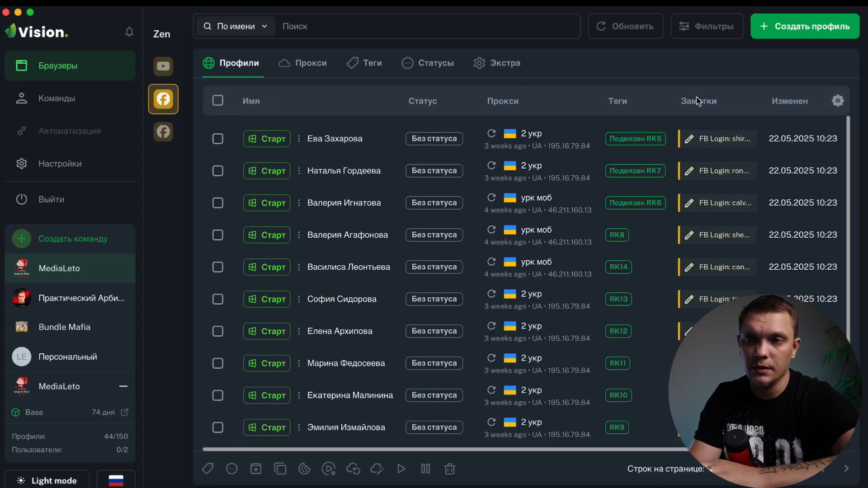
pyautogui.click(783, 29)
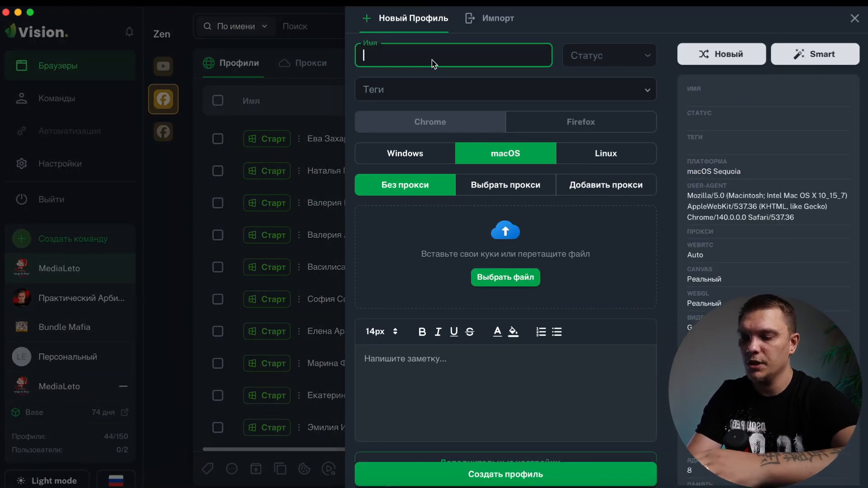
pyautogui.write('FТ')
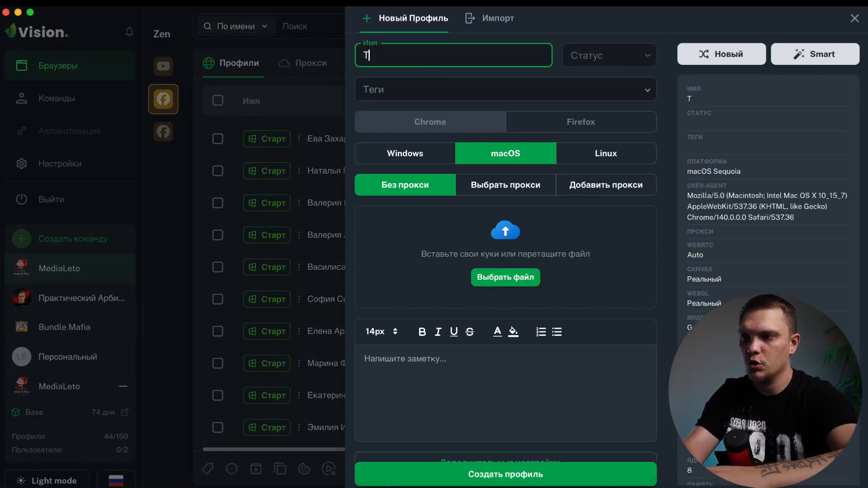
# - Check the status, tag and browser choices for the new profile without assigning any
pyautogui.click(604, 60)
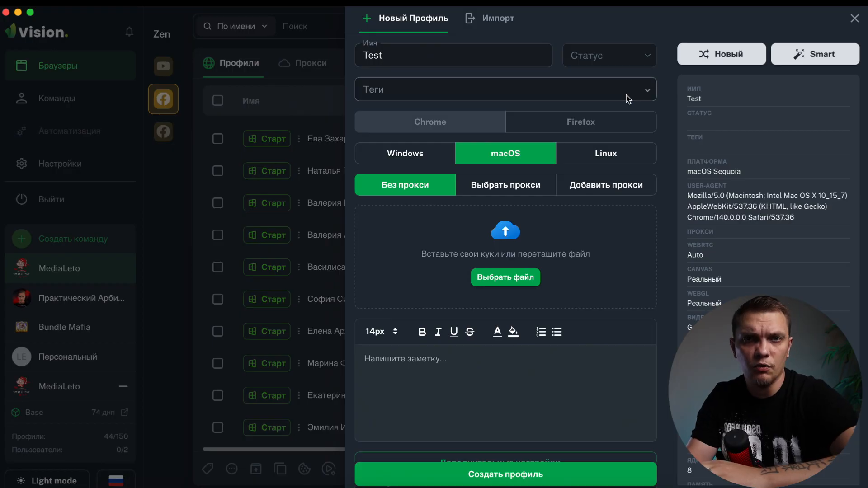
pyautogui.click(532, 94)
pyautogui.click(533, 94)
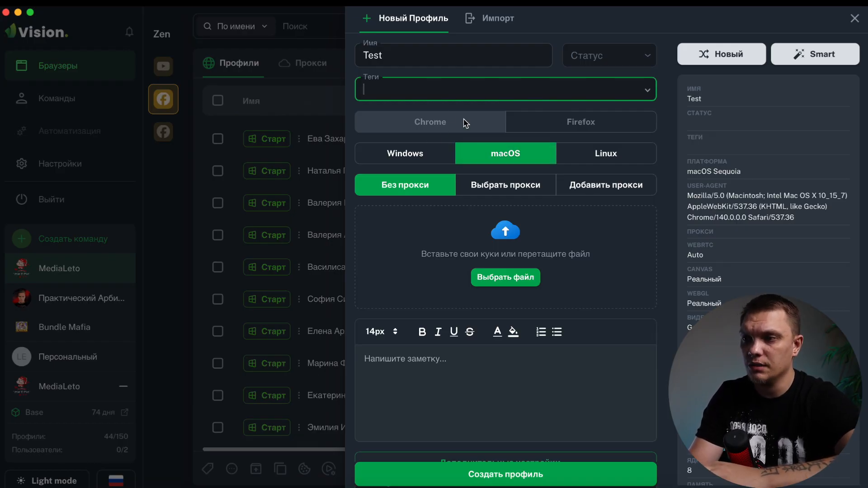
pyautogui.click(566, 125)
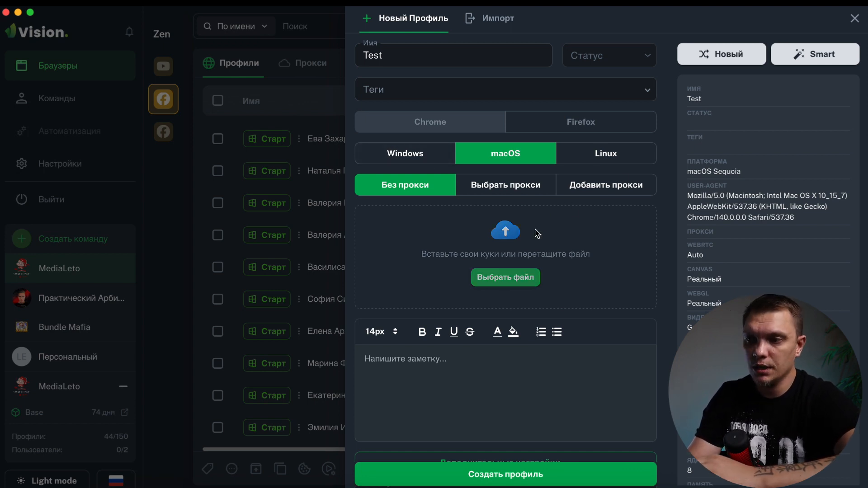
# - Examine the new profile's cookie upload area, note field and the start of the additional settings
pyautogui.scroll(-1, 537, 233)
pyautogui.scroll(-1, 575, 236)
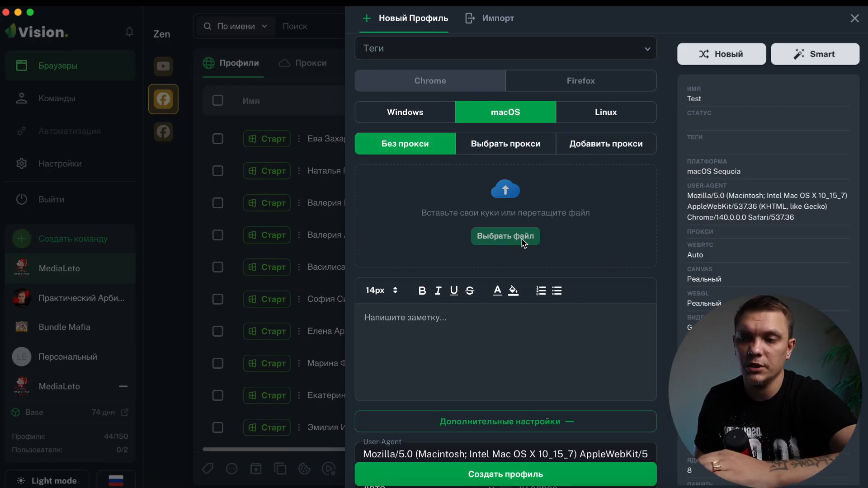
pyautogui.scroll(-1, 523, 242)
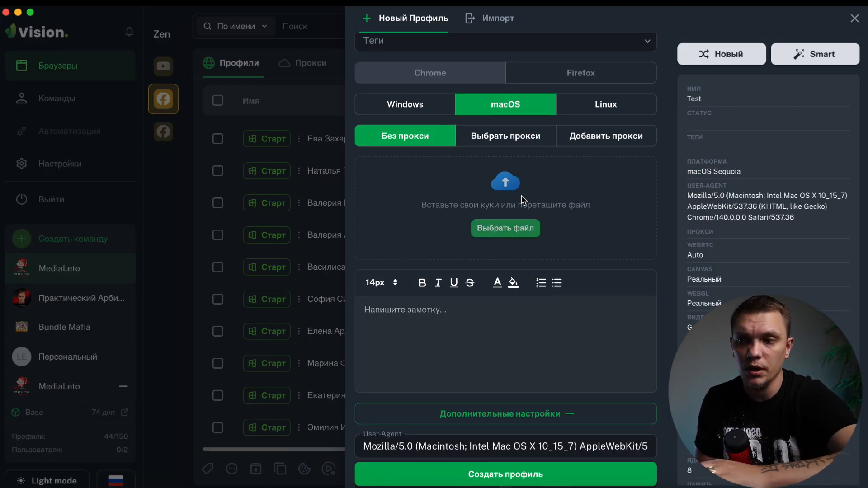
pyautogui.scroll(-3, 480, 238)
pyautogui.click(442, 271)
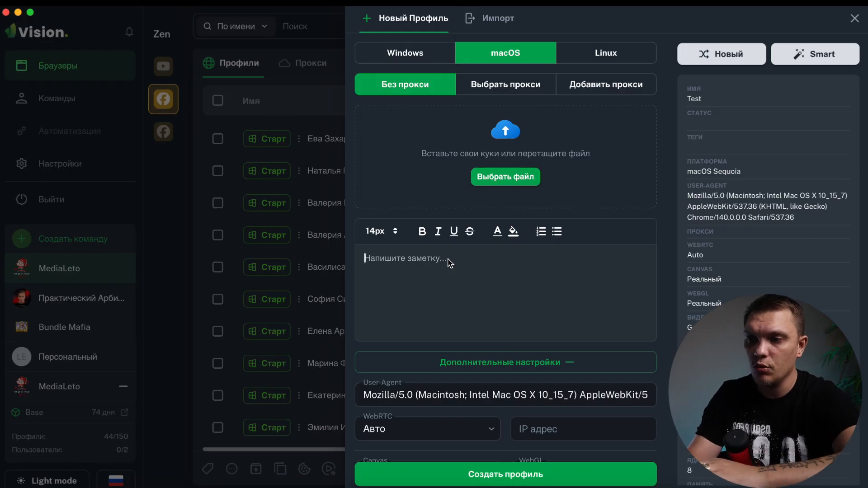
pyautogui.scroll(-2, 449, 263)
pyautogui.scroll(3, 450, 263)
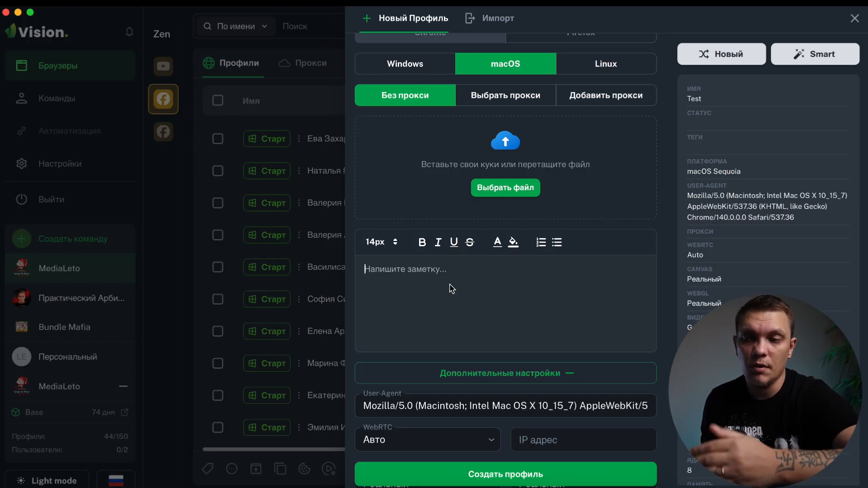
pyautogui.scroll(-2, 451, 288)
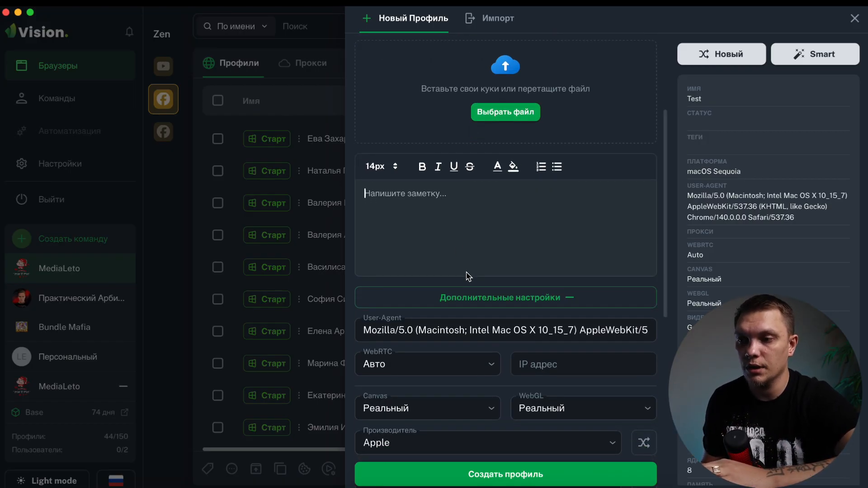
# - Collapse and reopen the additional settings, and review the fingerprint parameters from User-Agent to blocked ports
pyautogui.click(512, 296)
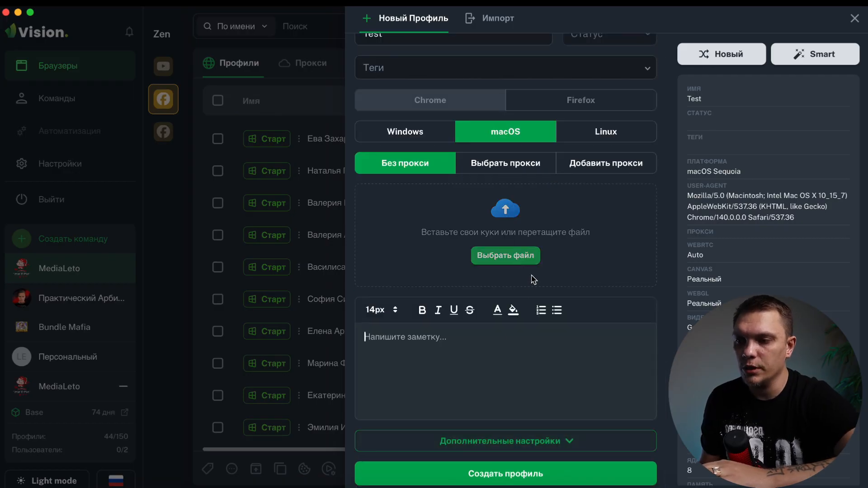
pyautogui.click(504, 437)
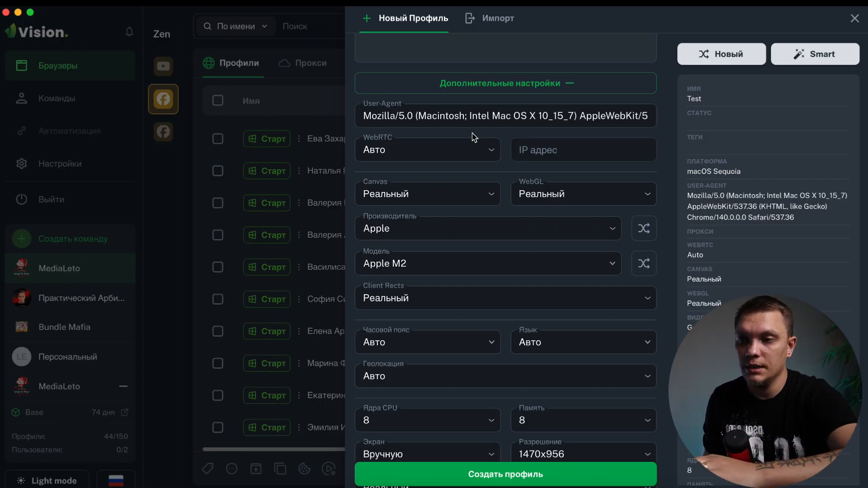
pyautogui.scroll(3, 473, 202)
pyautogui.scroll(-4, 475, 203)
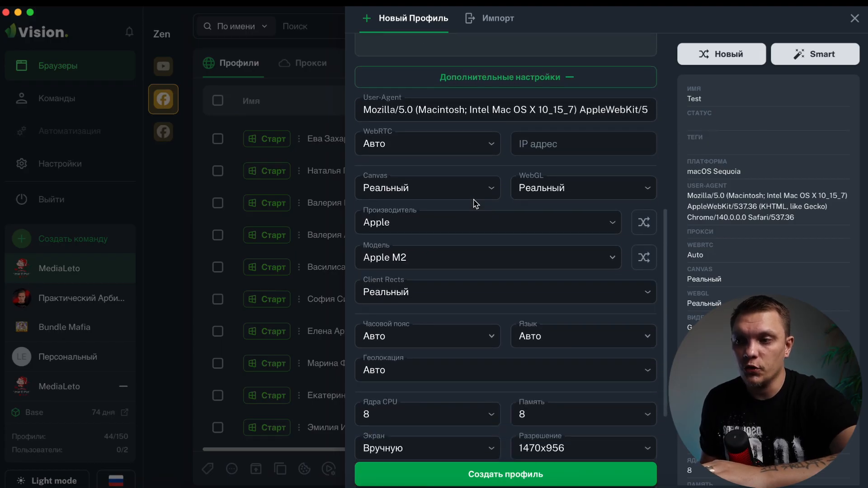
pyautogui.scroll(-6, 475, 203)
pyautogui.scroll(4, 474, 202)
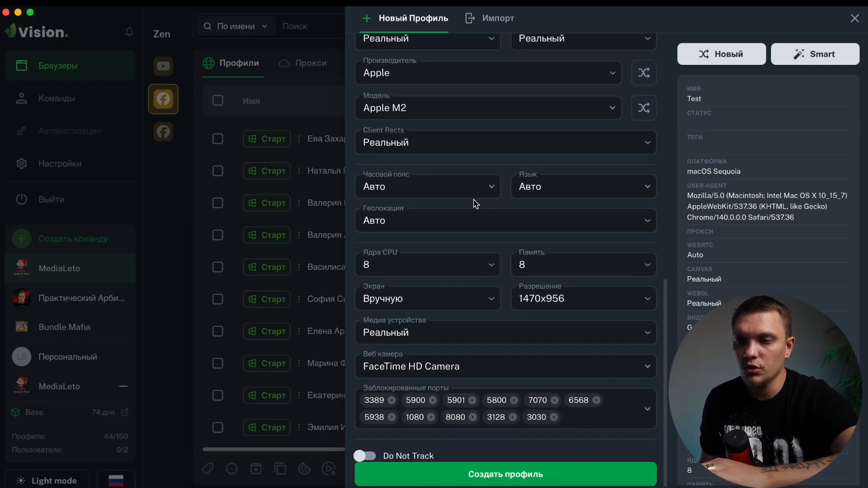
pyautogui.scroll(3, 465, 304)
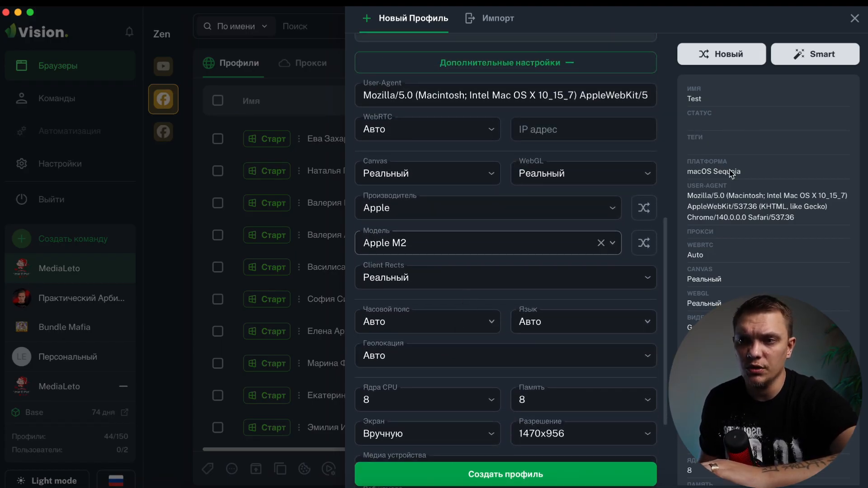
# - Generate a new fingerprint for the Test profile, regenerate it with the Smart option, and review its parameter summary
pyautogui.click(726, 63)
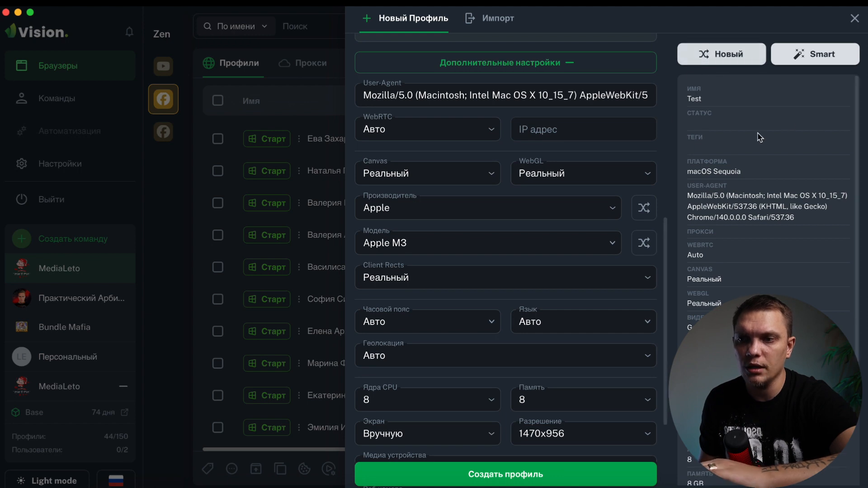
pyautogui.click(825, 56)
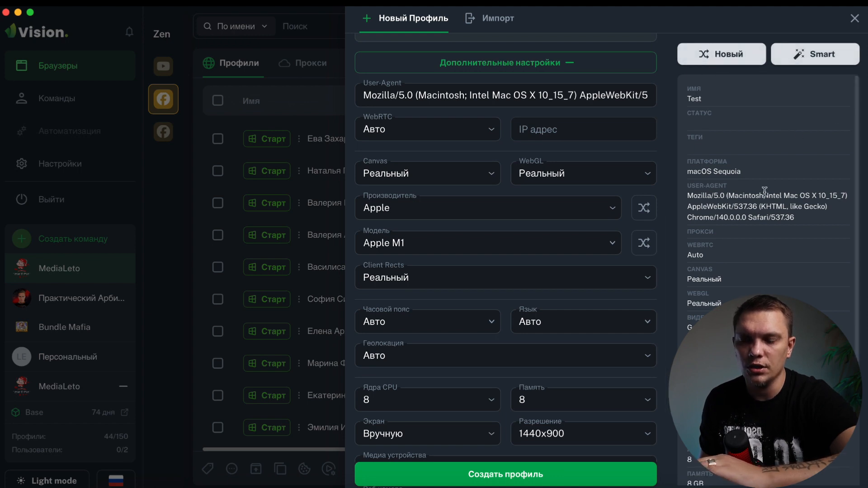
pyautogui.scroll(-2, 764, 191)
pyautogui.scroll(-3, 765, 194)
pyautogui.scroll(5, 765, 194)
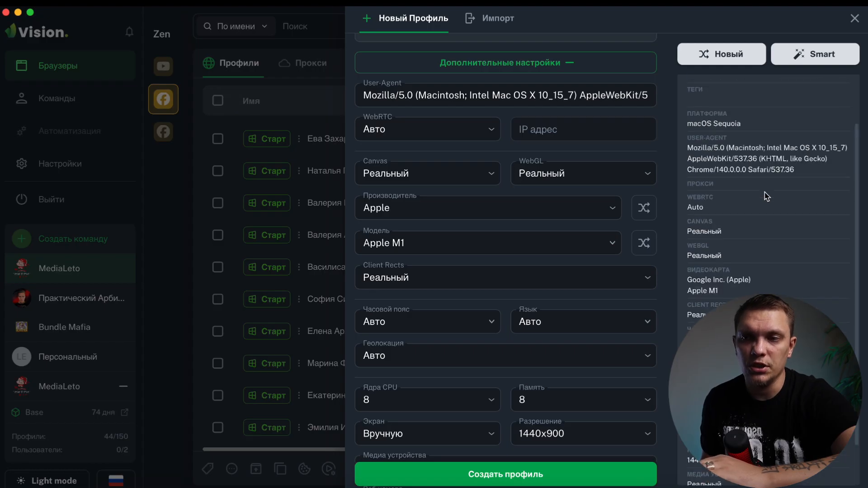
pyautogui.scroll(10, 582, 185)
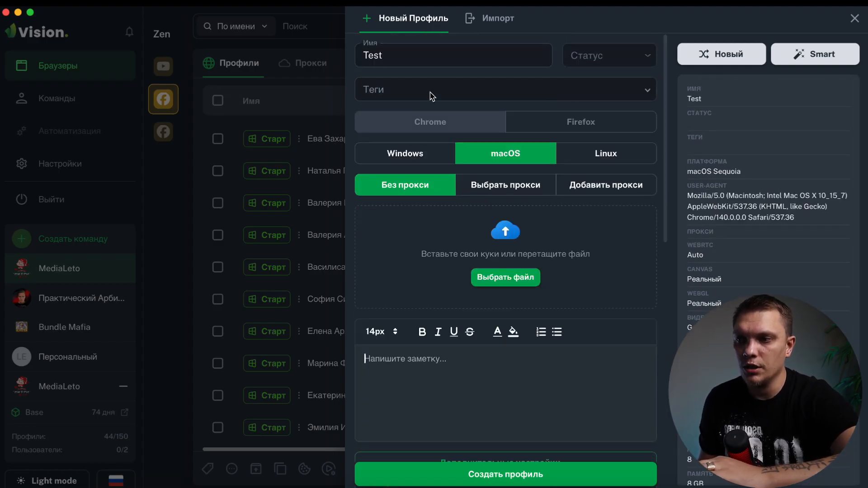
# - Create the Test profile on macOS without a proxy, using the generated fingerprint
pyautogui.click(493, 474)
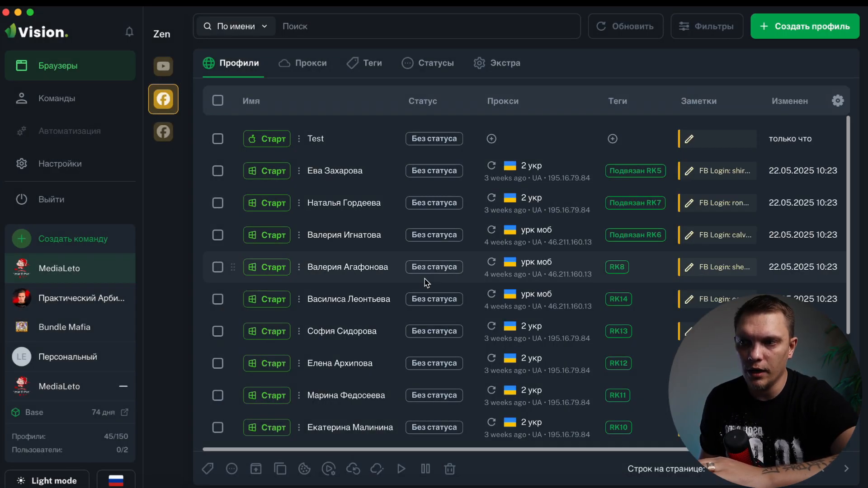
pyautogui.click(491, 139)
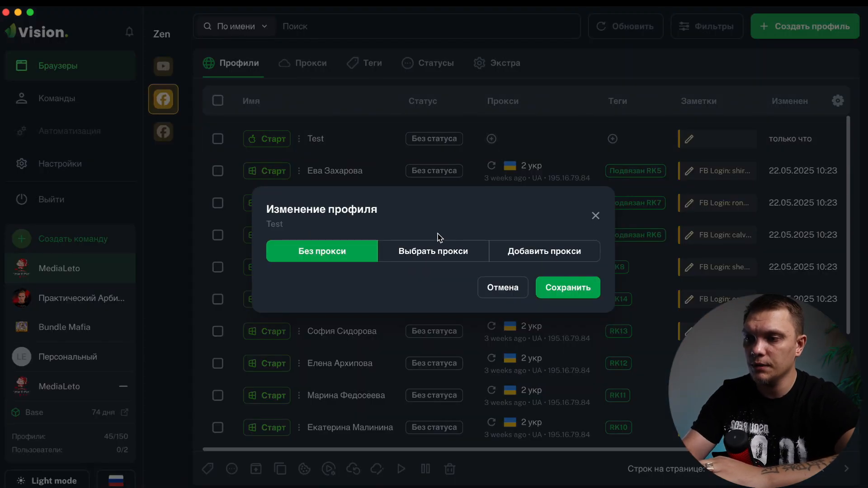
pyautogui.click(429, 250)
pyautogui.click(445, 268)
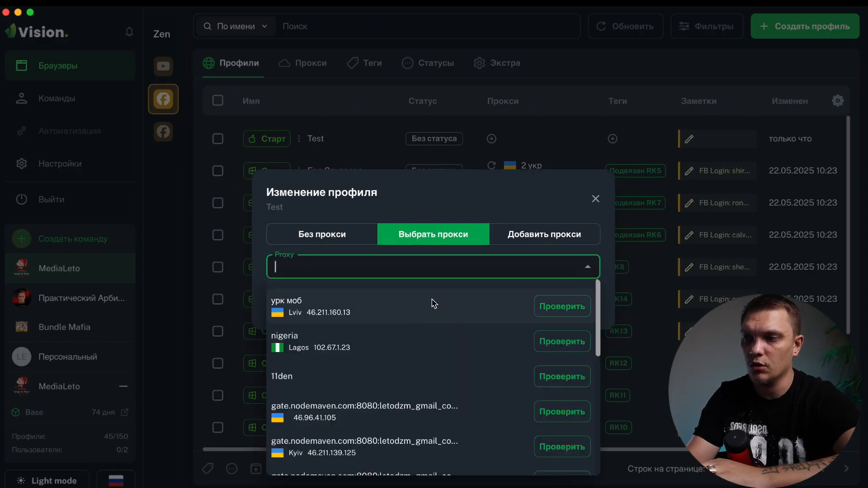
pyautogui.click(433, 302)
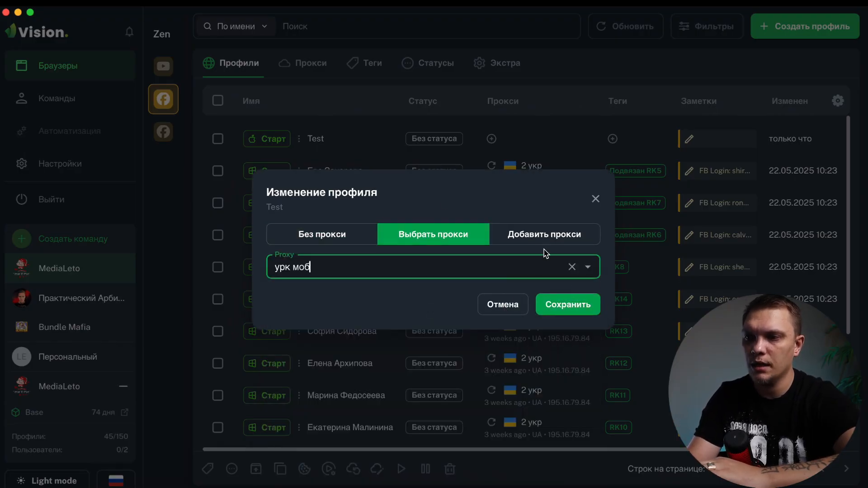
pyautogui.click(551, 234)
pyautogui.click(400, 222)
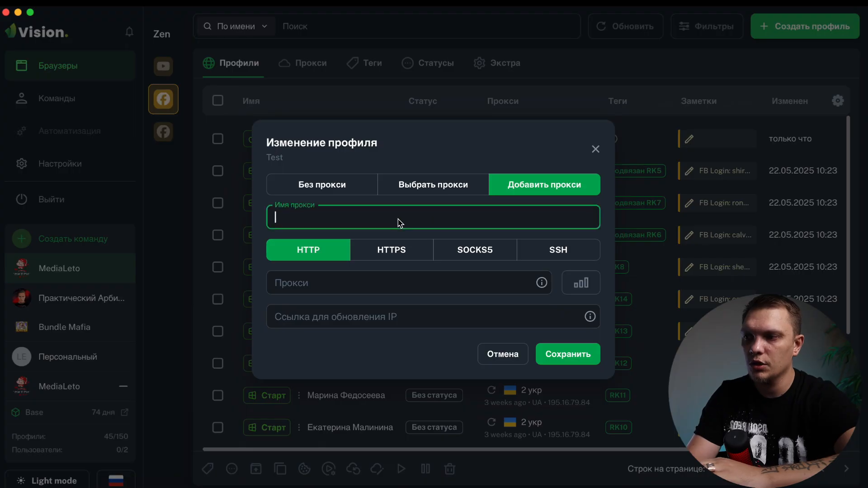
pyautogui.write('dwadawd')
pyautogui.click(360, 293)
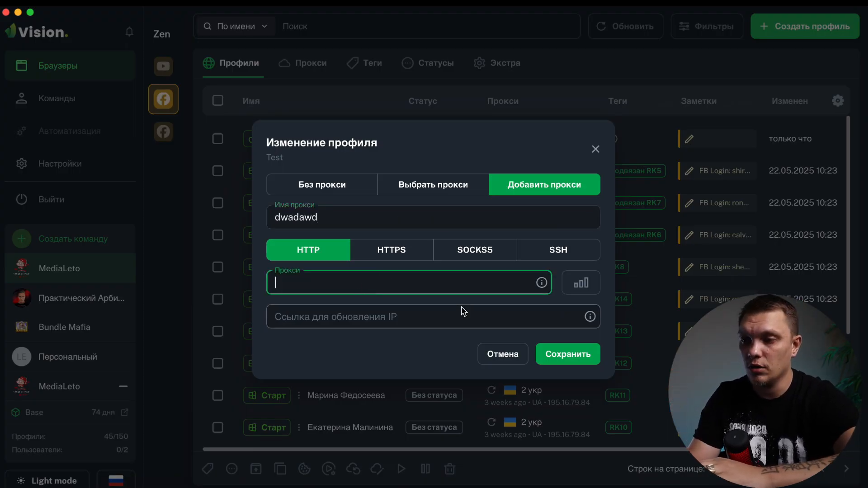
pyautogui.click(411, 324)
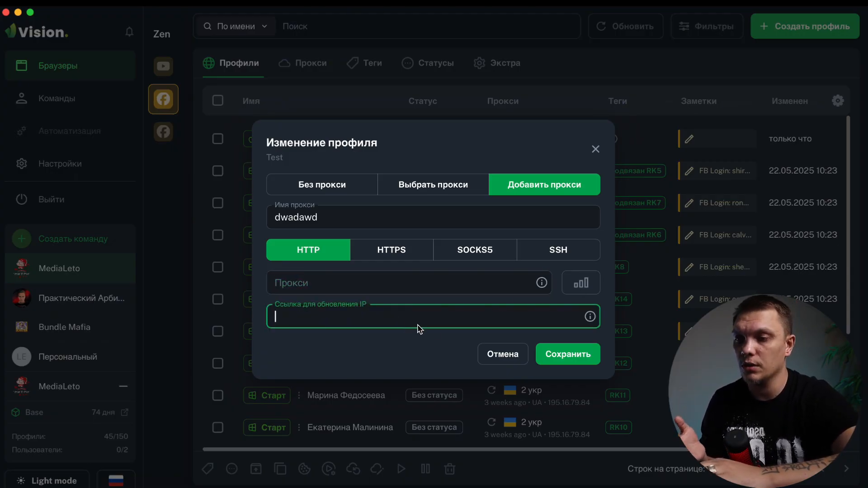
pyautogui.click(595, 148)
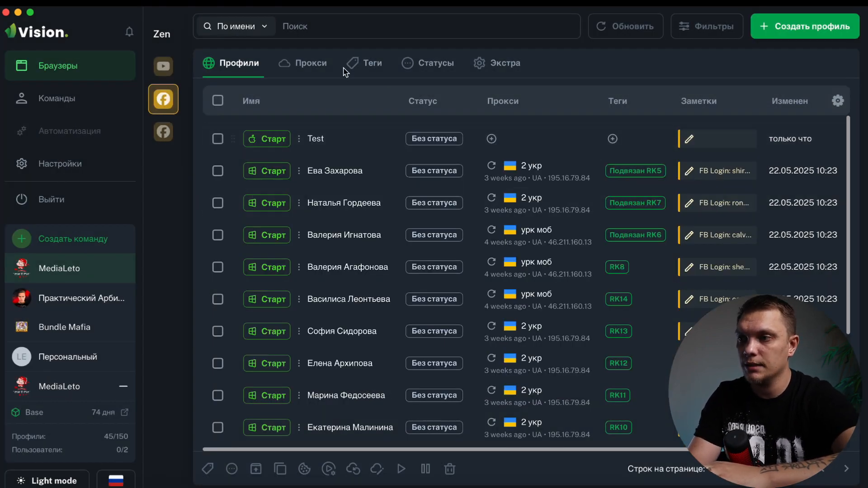
# - Review the list of saved proxies, and return to the profile list
pyautogui.click(310, 64)
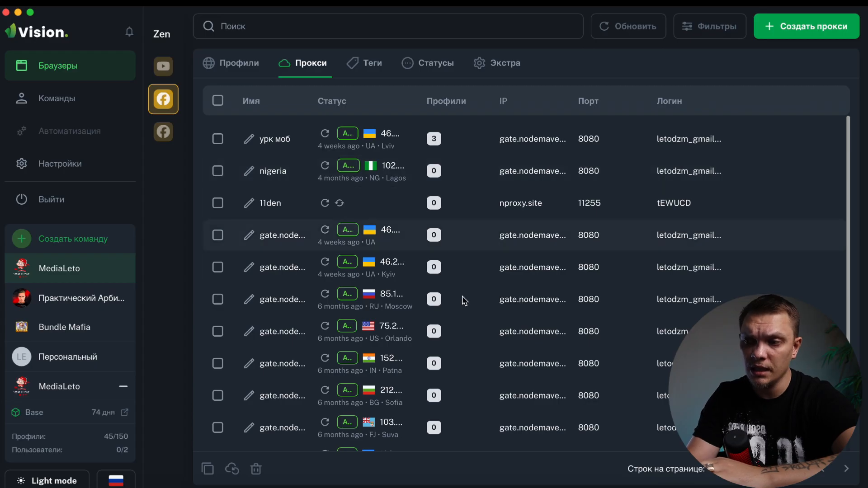
pyautogui.scroll(-5, 466, 305)
pyautogui.scroll(5, 466, 305)
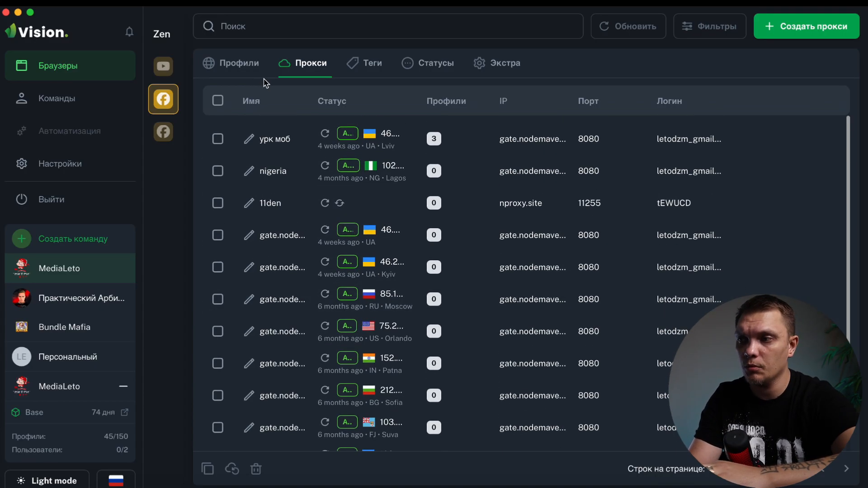
pyautogui.click(239, 64)
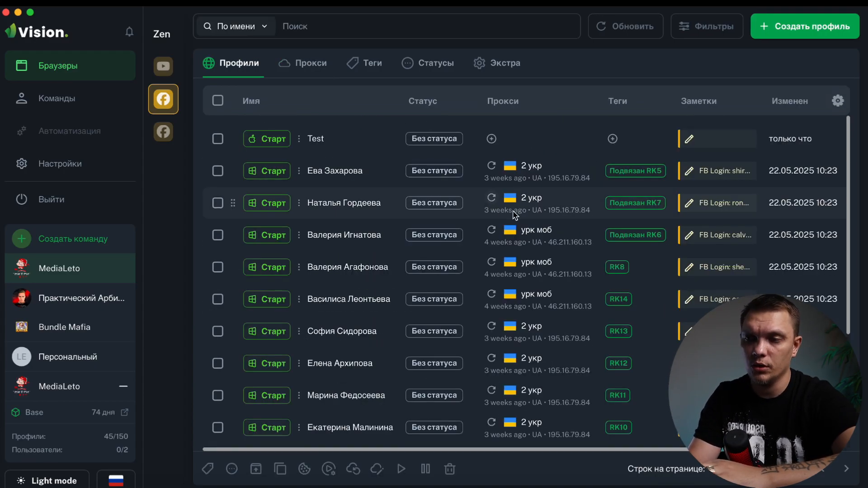
# - Assign the saved proxy "урк моб" to the Test profile and save the change
pyautogui.click(492, 139)
pyautogui.click(459, 253)
pyautogui.click(364, 267)
pyautogui.write('урк моб')
pyautogui.click(568, 304)
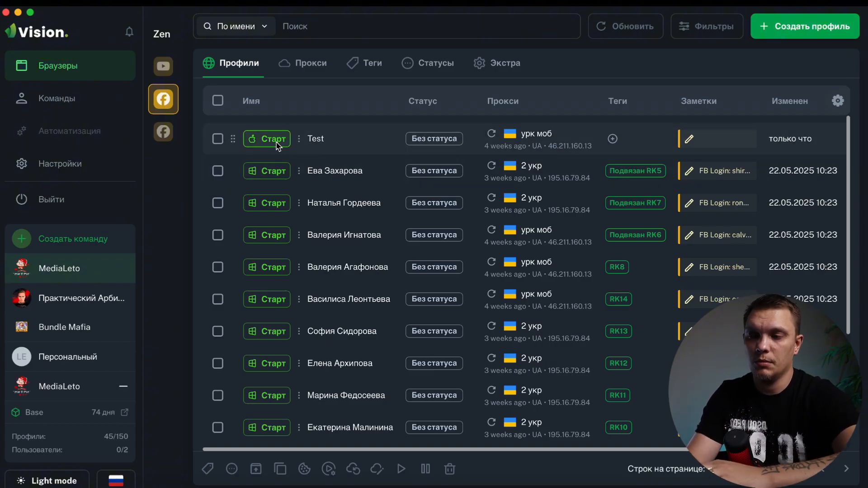
# - Assign the tag "Ждет" to the Test profile
pyautogui.click(612, 138)
pyautogui.click(595, 181)
pyautogui.scroll(-10, 589, 269)
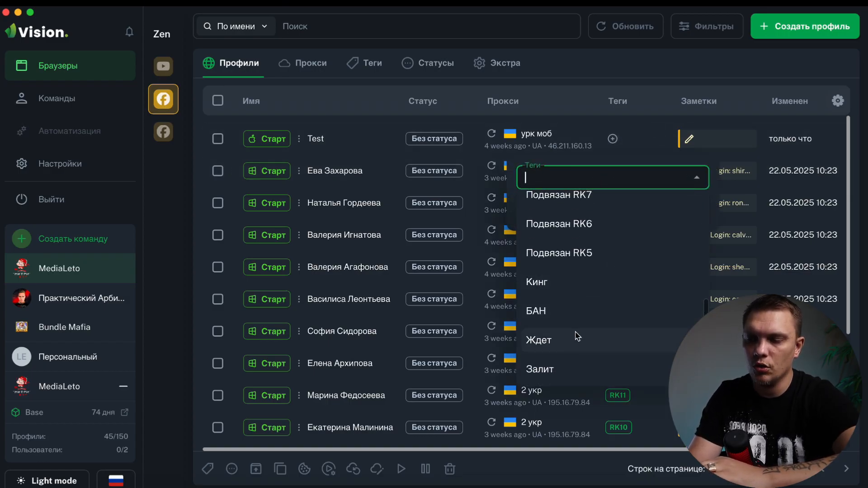
pyautogui.click(577, 337)
pyautogui.press('Escape')
pyautogui.click(690, 217)
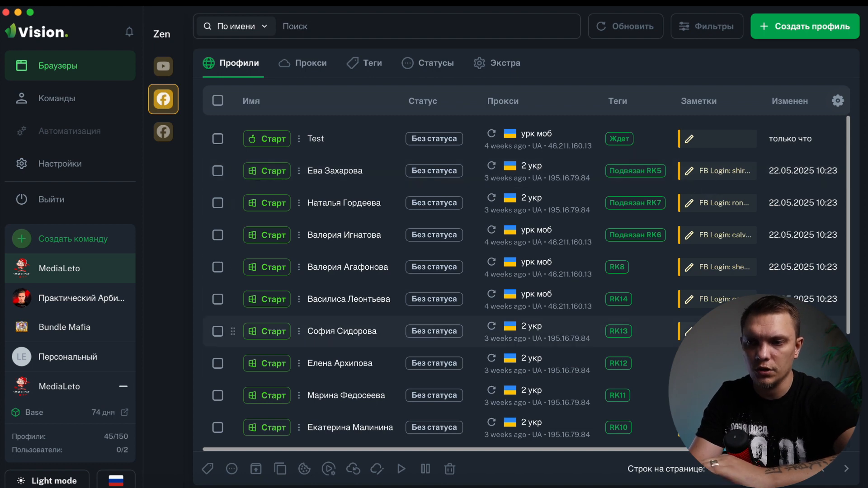
pyautogui.scroll(-5, 316, 331)
pyautogui.scroll(5, 317, 331)
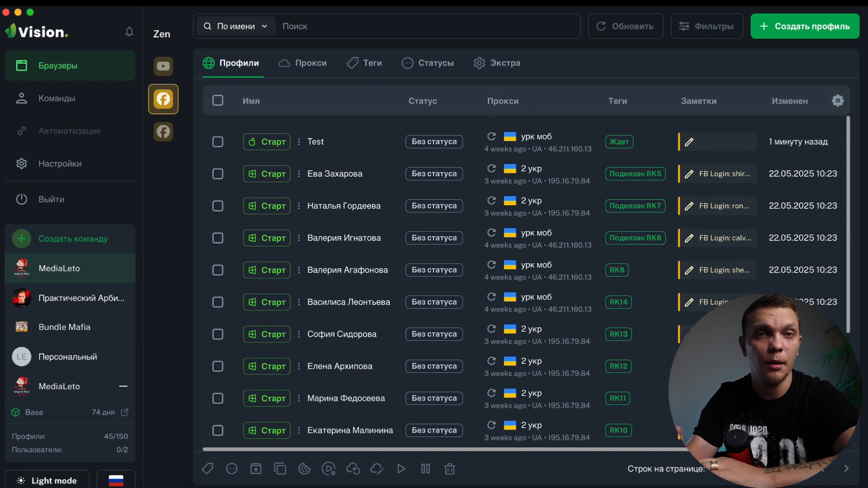